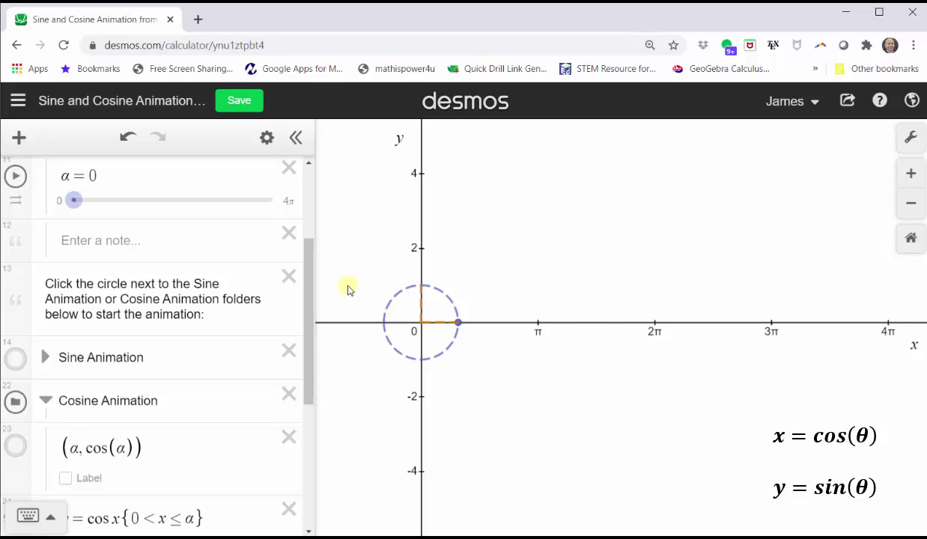
- Label the unit circle's points (0, 1), (−1, 0) and (0, −1)
mouse_move(459, 326)
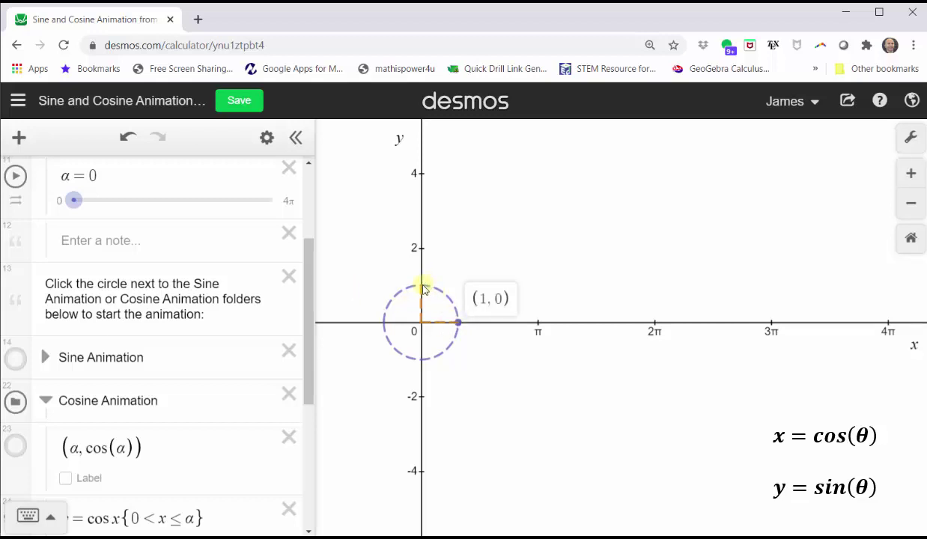
click(424, 288)
click(424, 288)
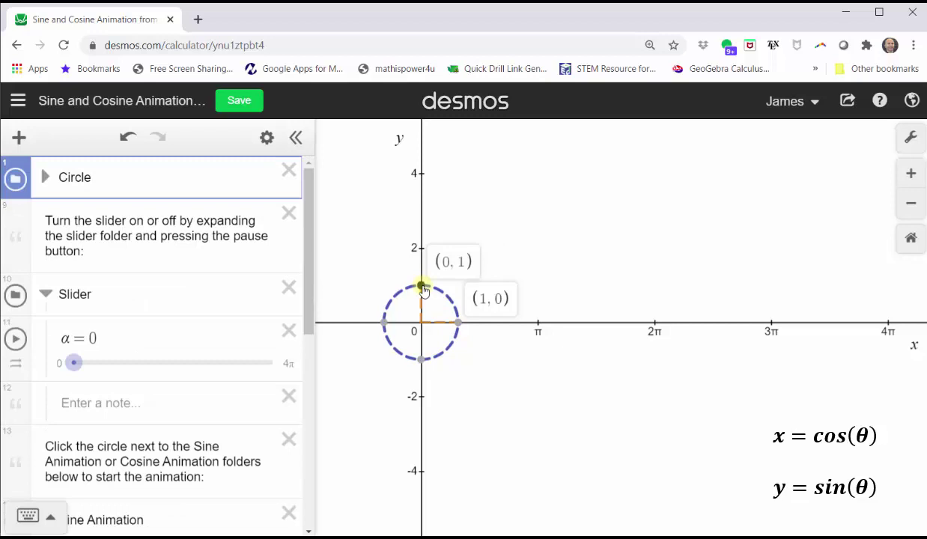
click(384, 322)
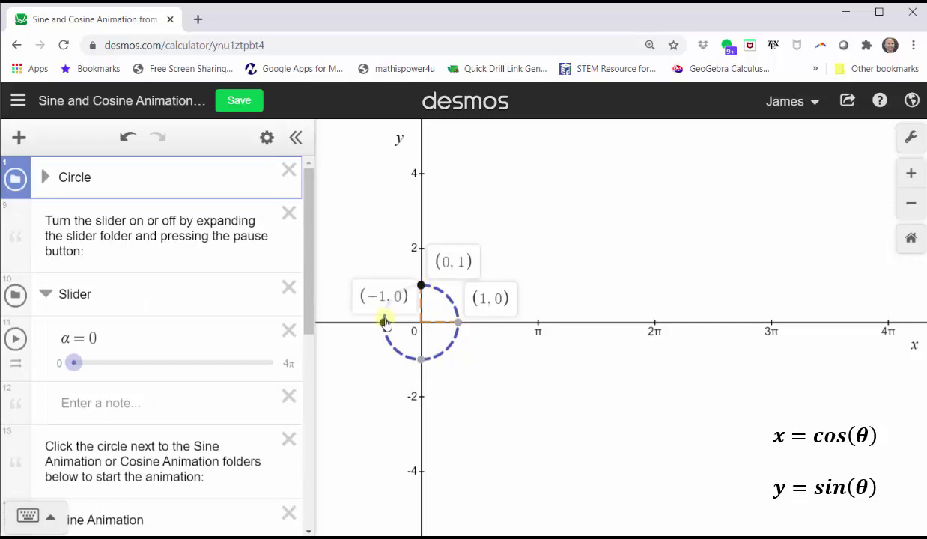
click(420, 359)
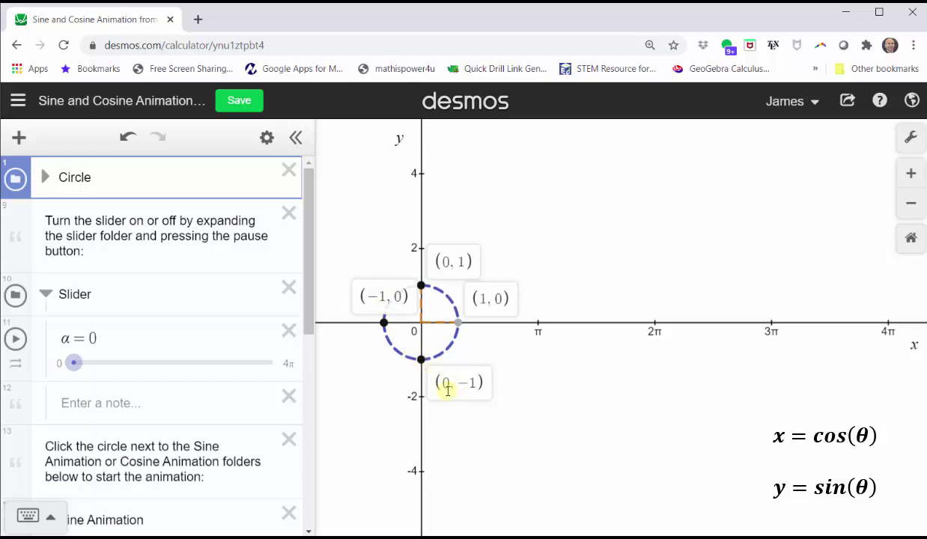
- Clear the point labels, run the α animation briefly, then pause and reset α to 0
mouse_move(464, 330)
click(404, 224)
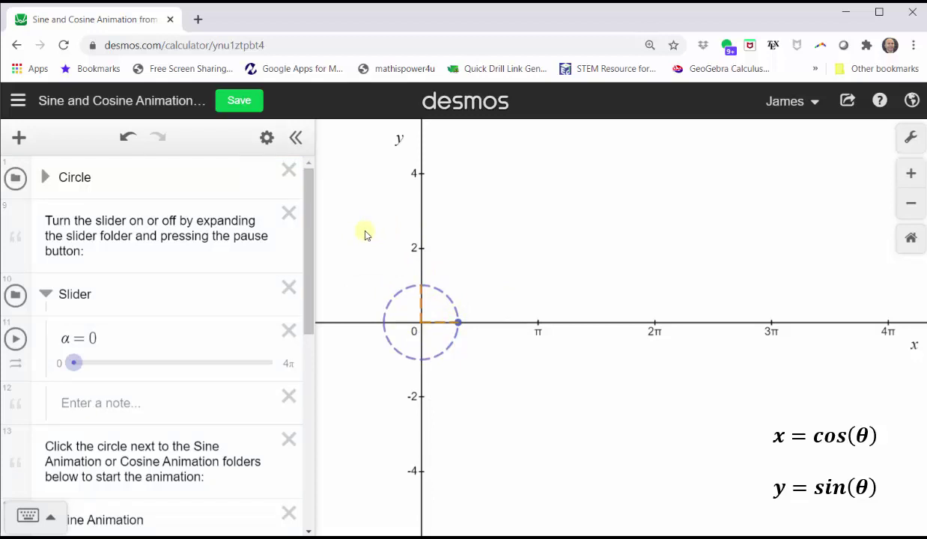
scroll(113, 256, down, 1)
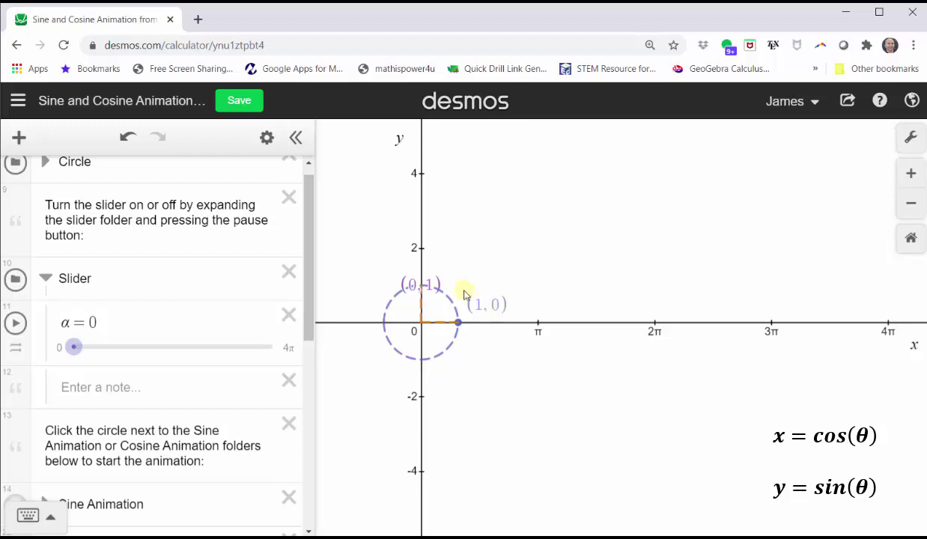
click(17, 325)
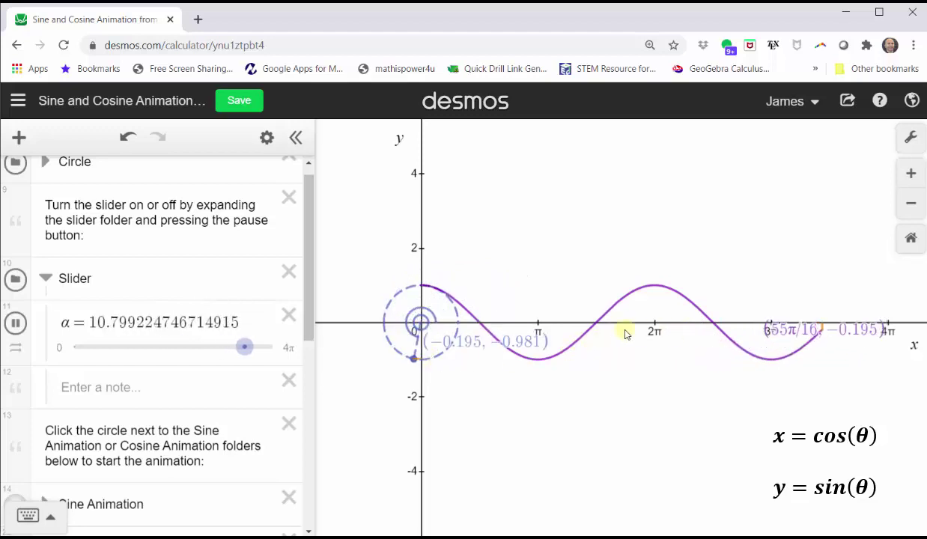
click(22, 324)
click(74, 347)
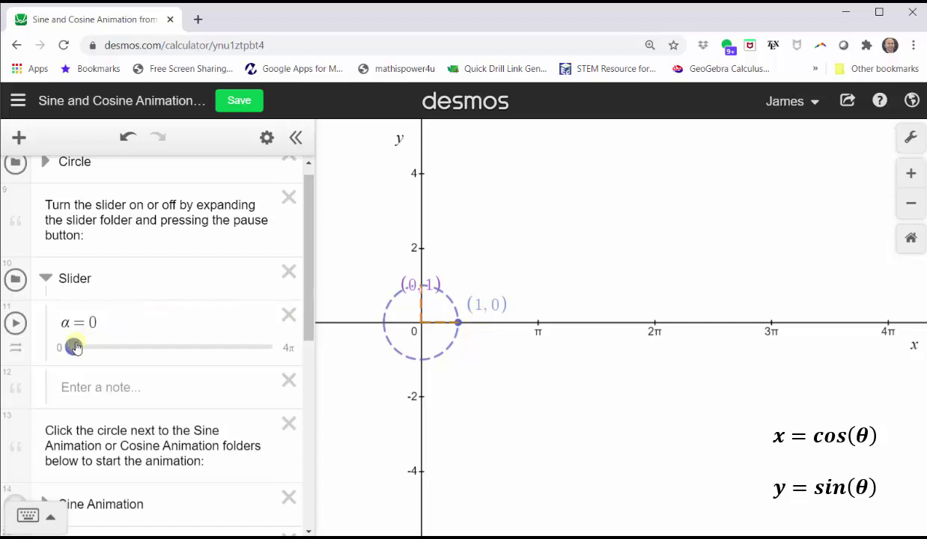
- Step α through π/2, π, 3π/2 and 2π, then animate it on to 4π
drag(74, 346, 101, 344)
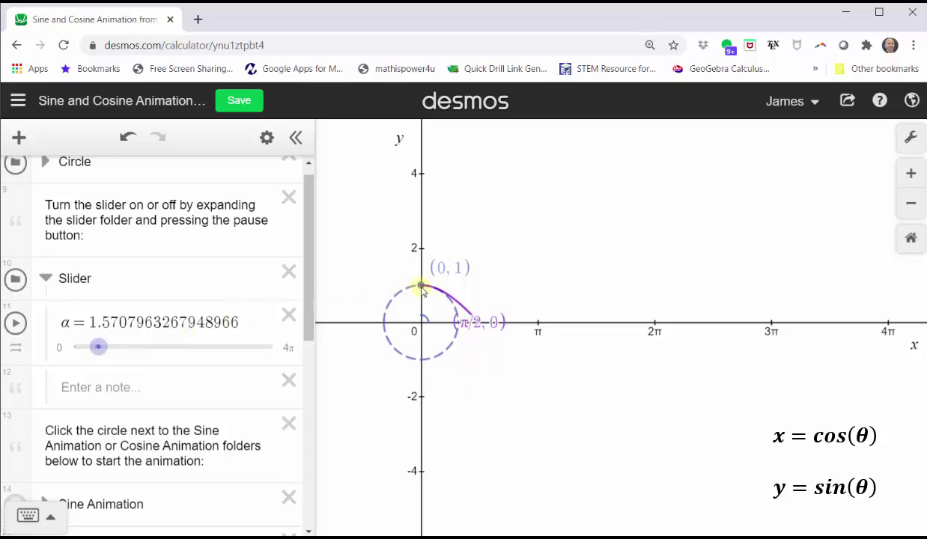
drag(98, 346, 123, 347)
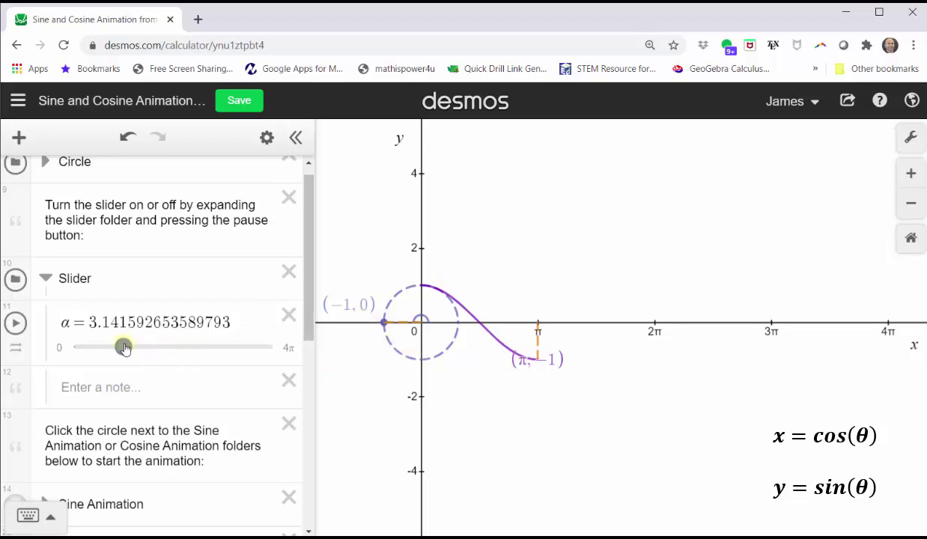
drag(124, 348, 149, 346)
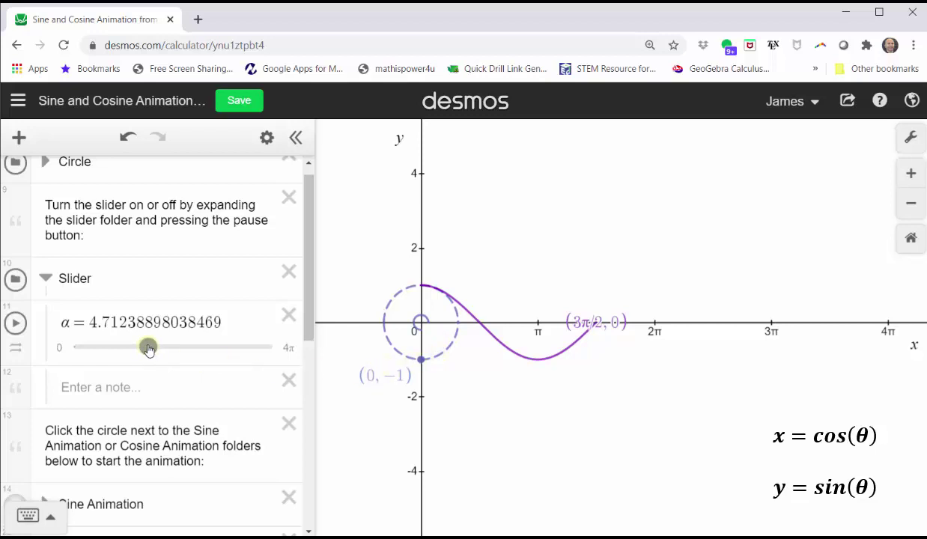
drag(148, 347, 173, 346)
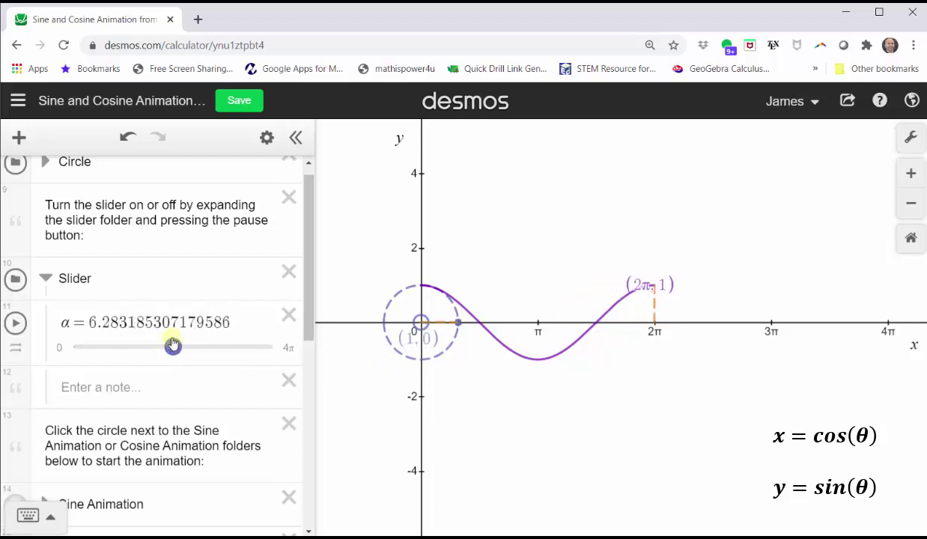
click(16, 323)
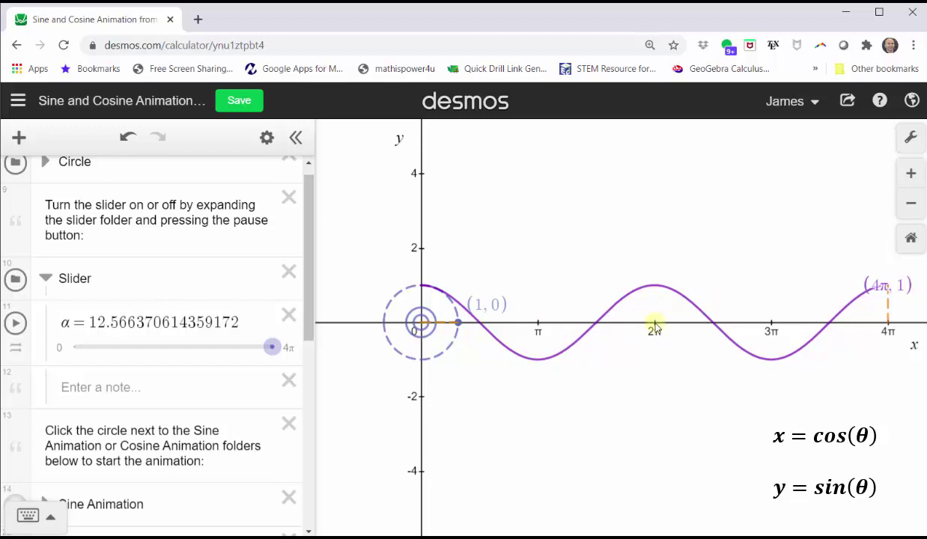
- Label the cosine curve's points (π/2, 0), (π, −1), (3π/2, 0) and (2π, 1)
click(422, 288)
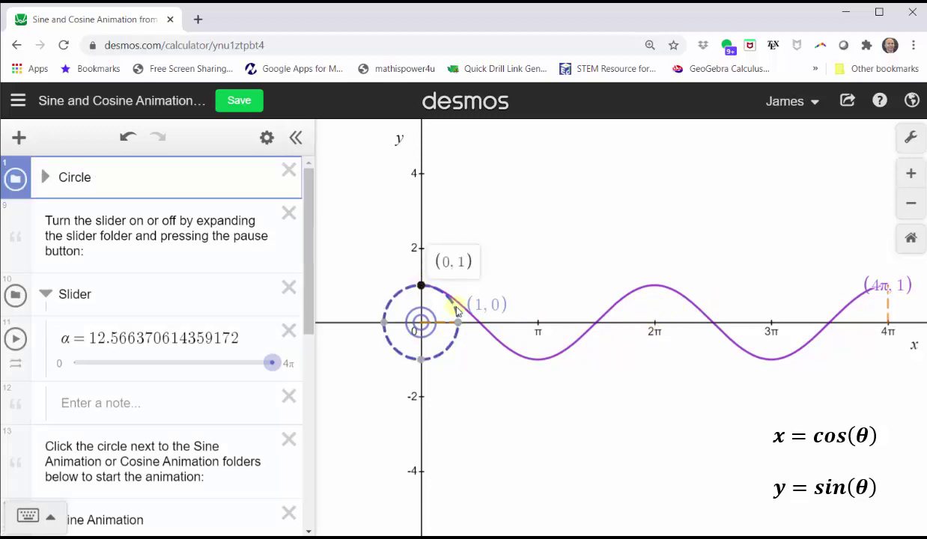
click(479, 323)
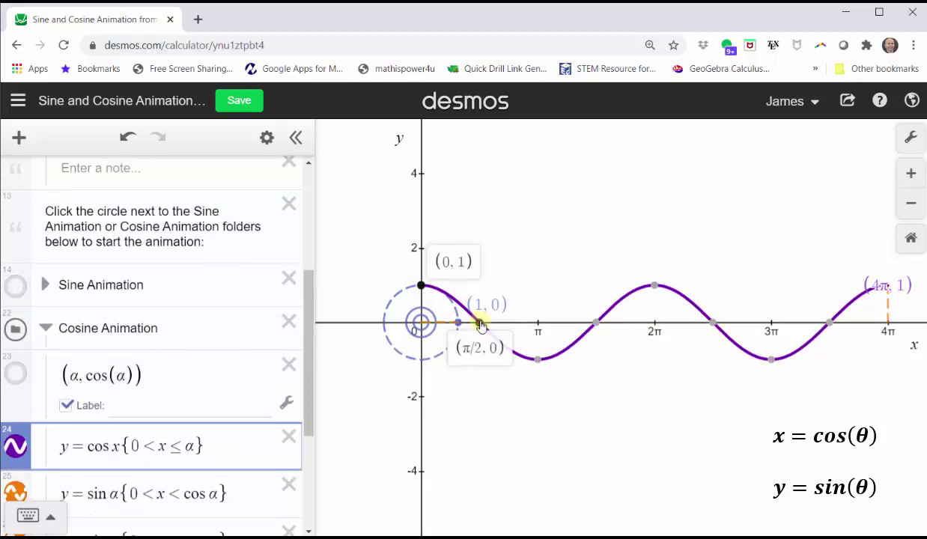
click(537, 359)
click(595, 324)
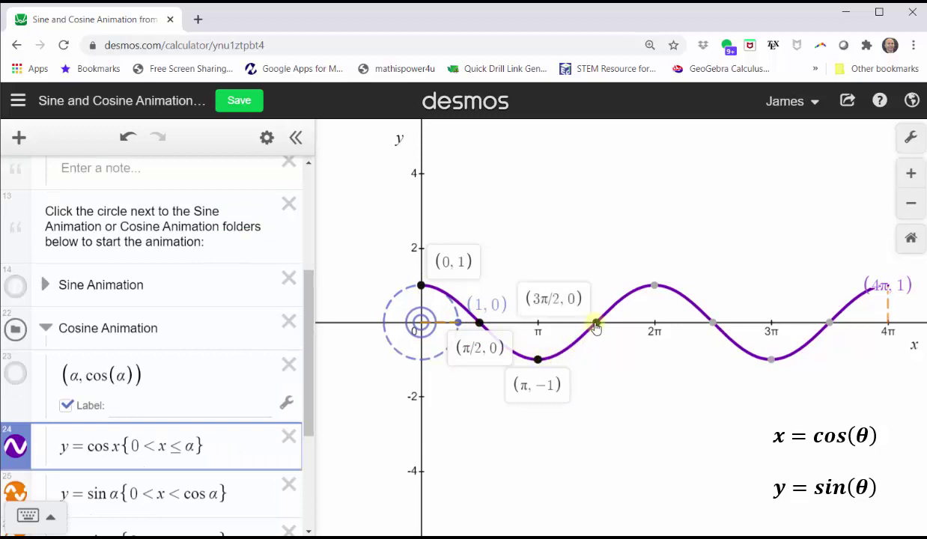
click(653, 285)
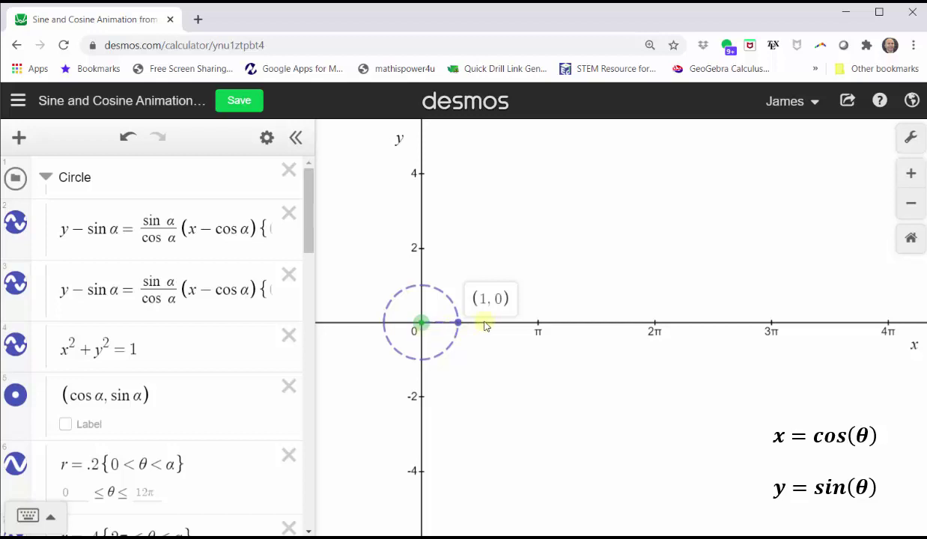
- Show the circle's (−1, 0) and (0, −1) intercepts and turn on the (cos α, sin α) label
click(423, 289)
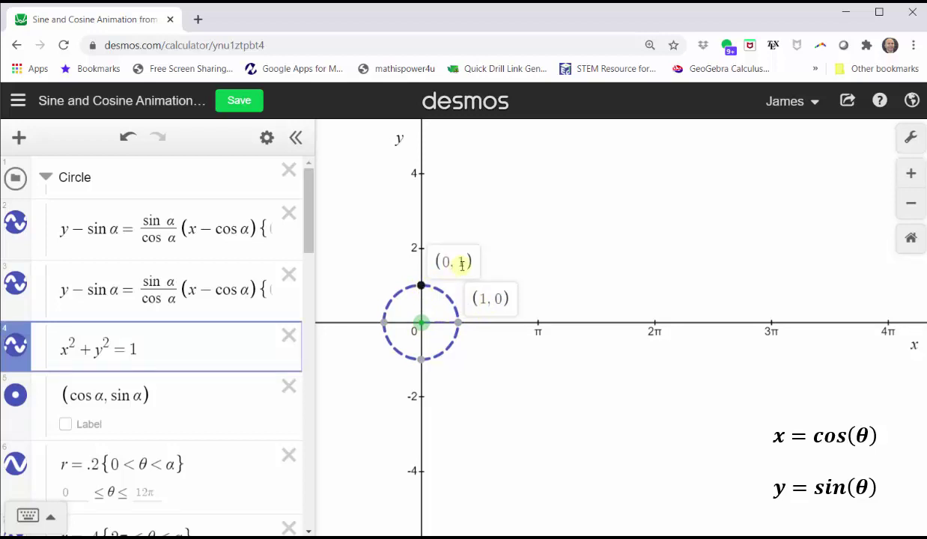
click(384, 322)
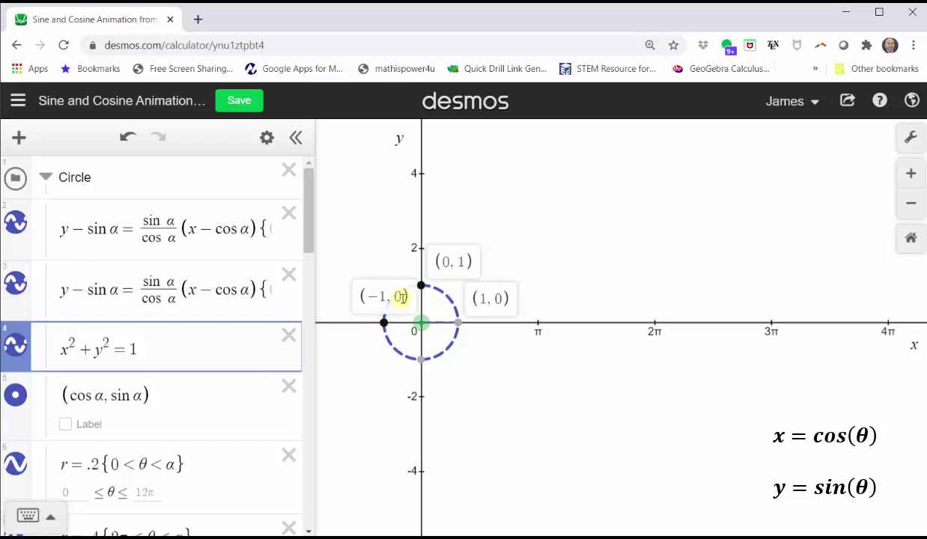
click(421, 359)
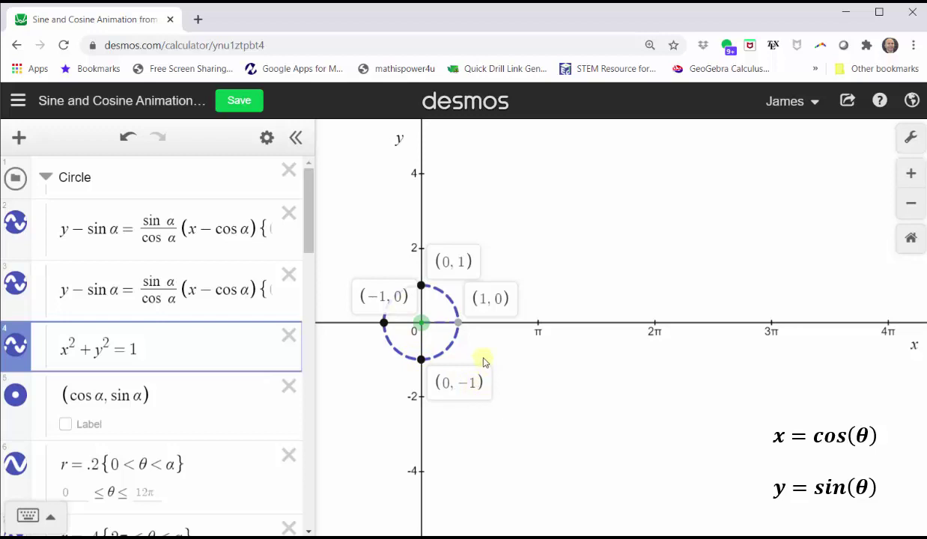
mouse_move(456, 332)
click(450, 337)
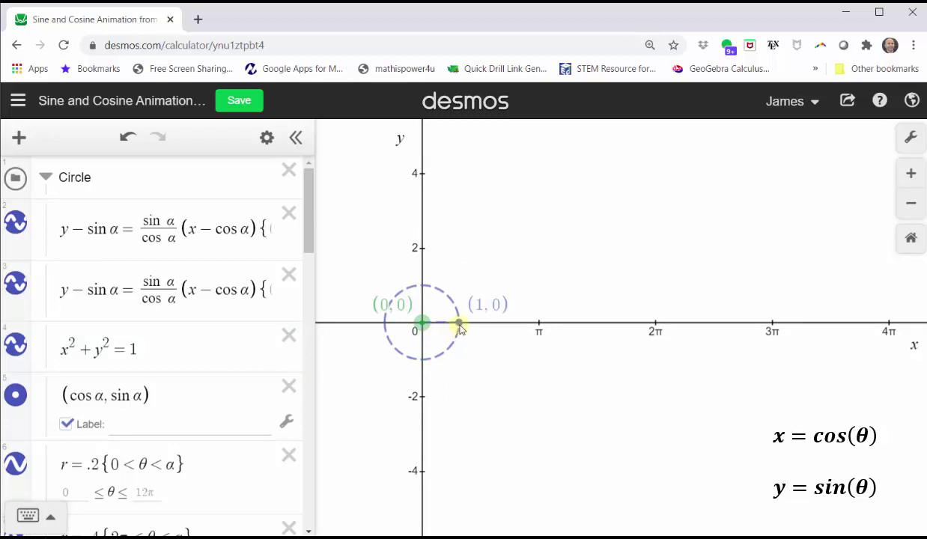
click(46, 176)
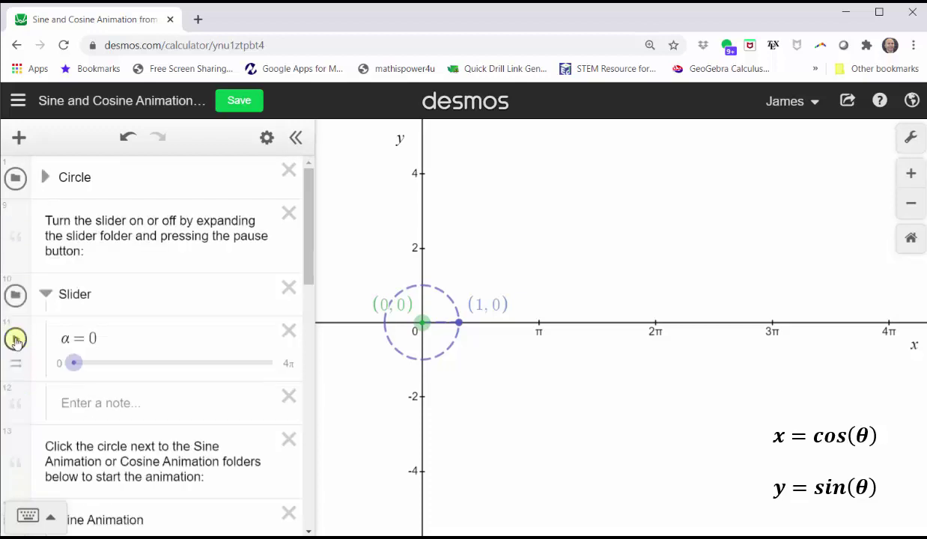
click(16, 339)
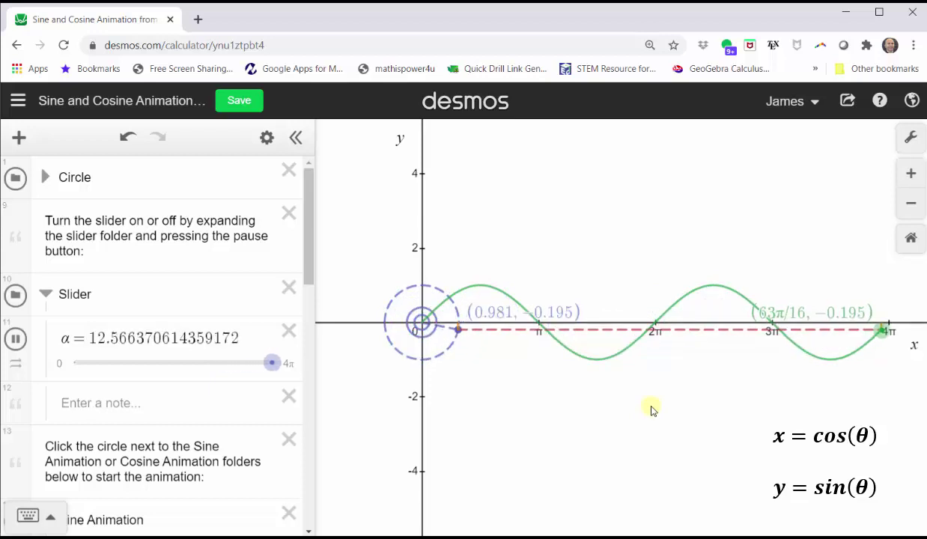
click(15, 338)
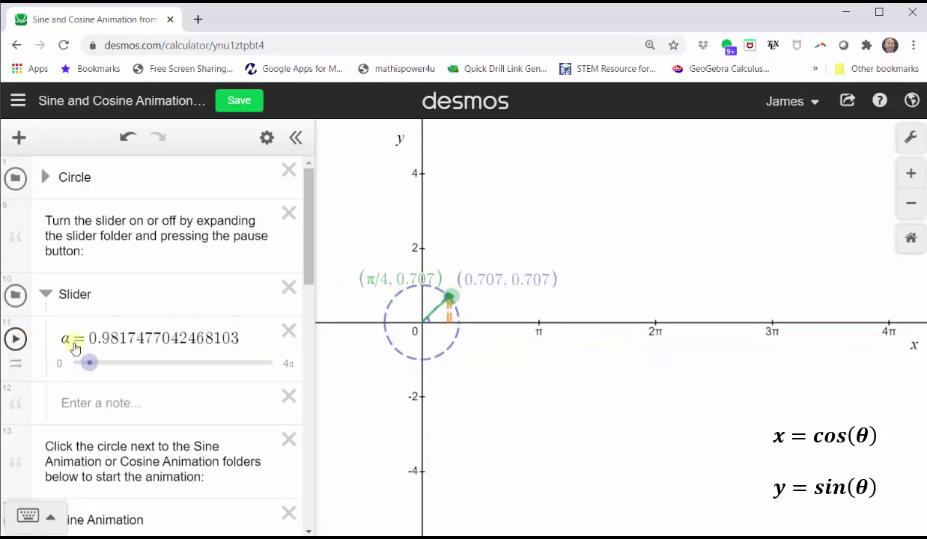
drag(87, 362, 63, 368)
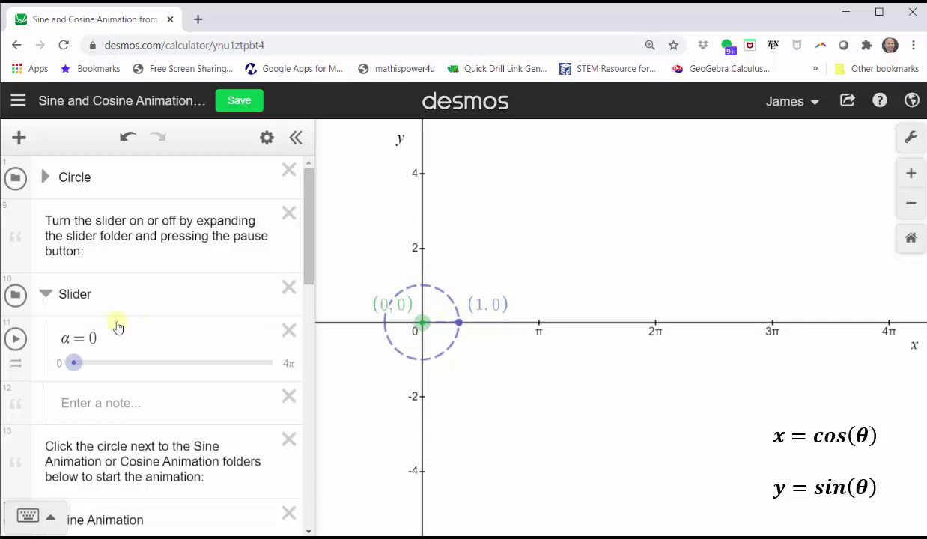
- Drag α through π/2, π and 3π/2 on to 4π, tracing the sine curve to (4π, 0)
drag(74, 362, 99, 356)
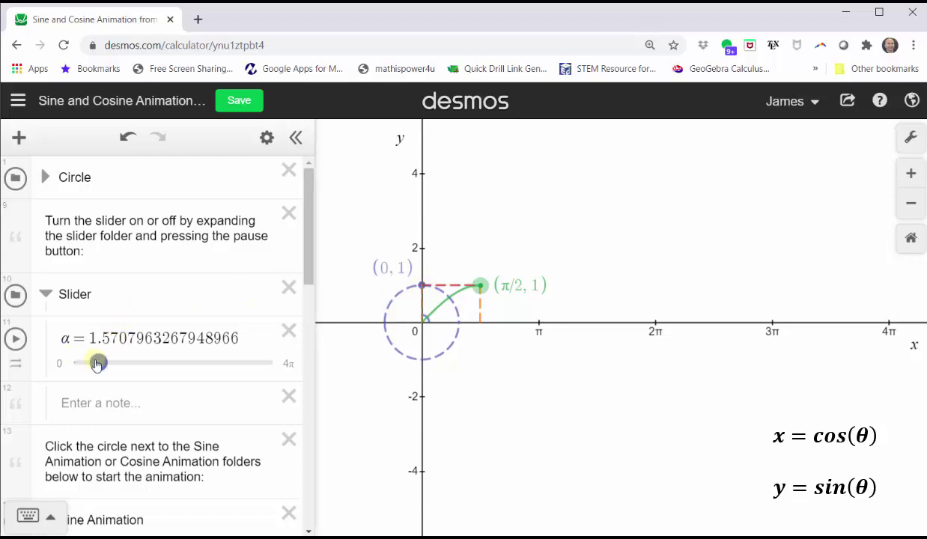
drag(98, 362, 121, 361)
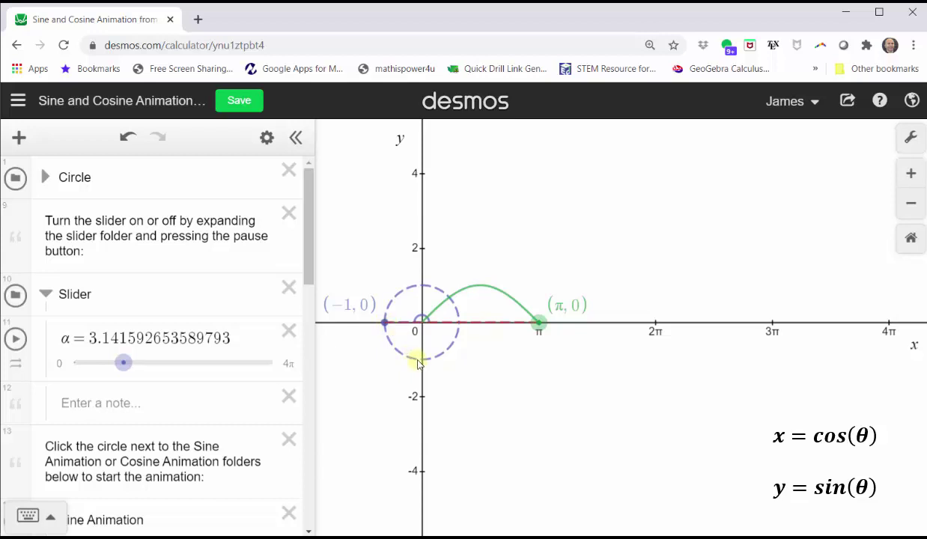
drag(124, 365, 148, 363)
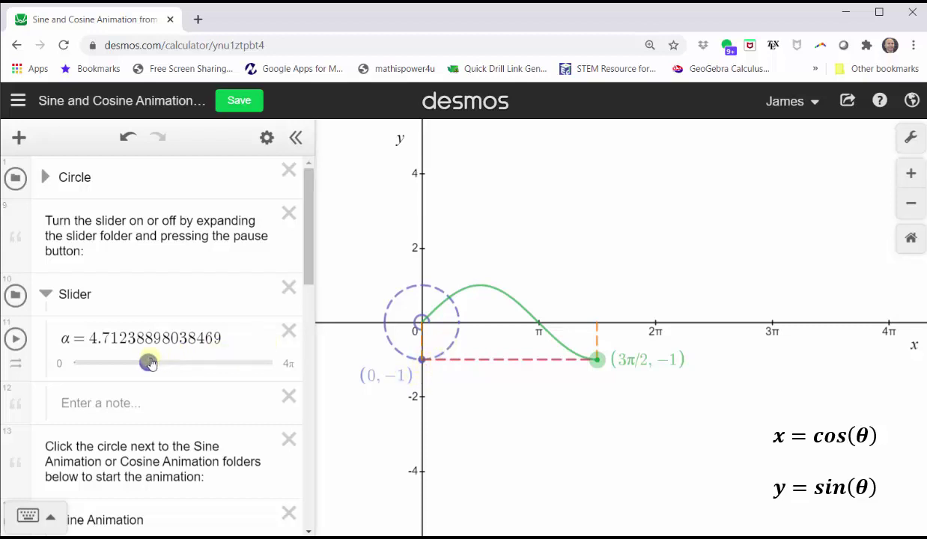
drag(151, 363, 290, 367)
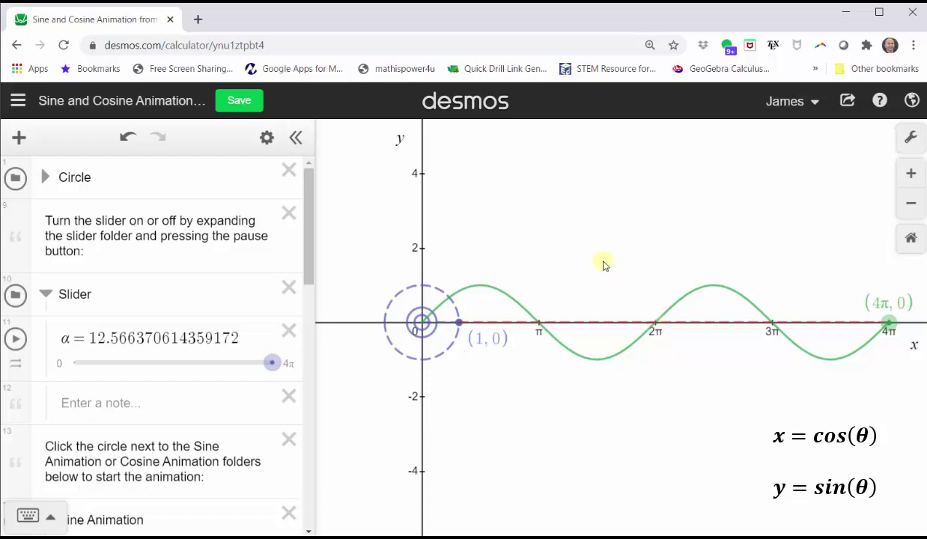
- Label the sine curve's points (π/2, 1), (π, 0), (3π/2, −1) and (2π, 0)
click(423, 323)
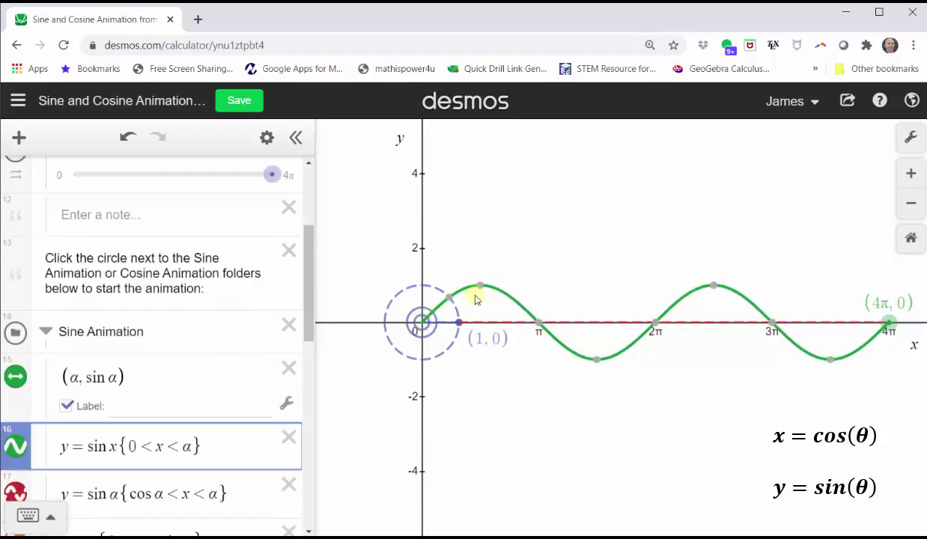
click(480, 286)
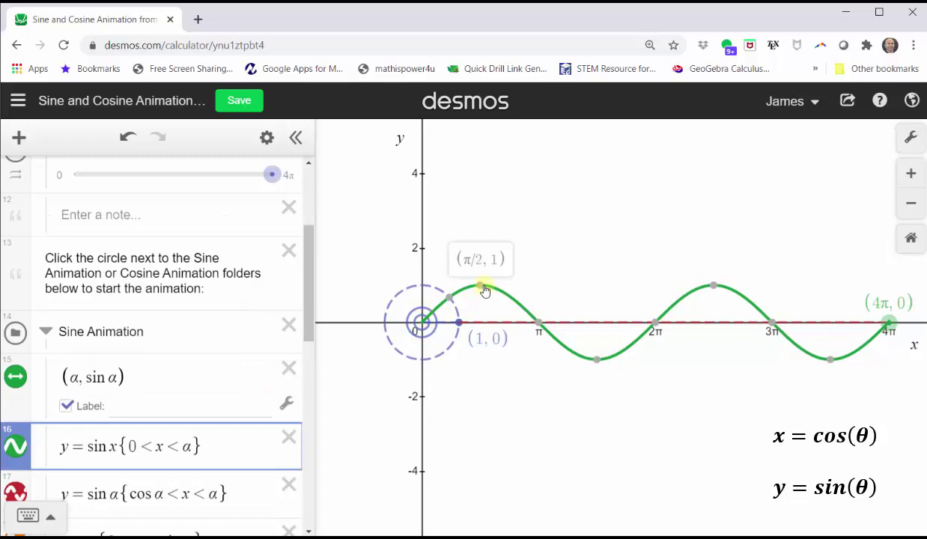
click(539, 322)
click(597, 359)
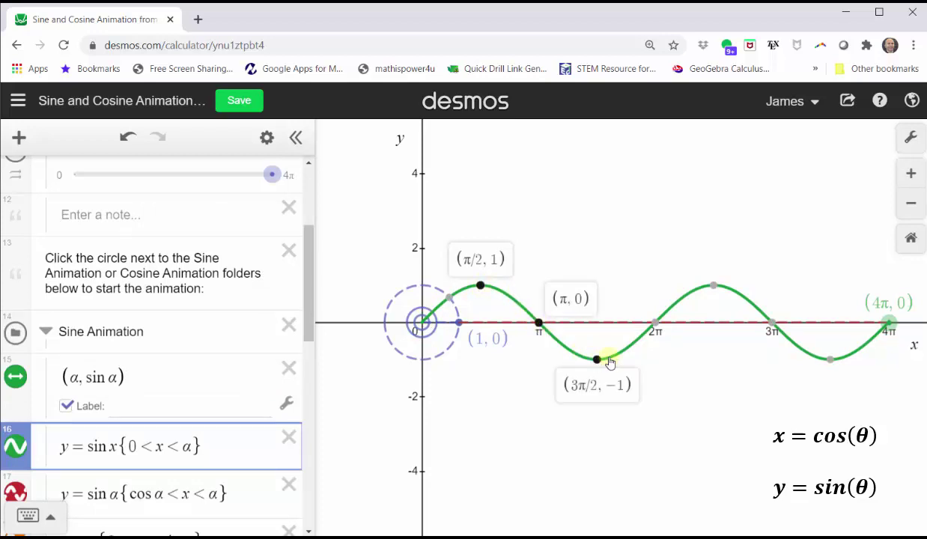
click(655, 323)
- Deselect the sine curve and reset α to 0
click(524, 238)
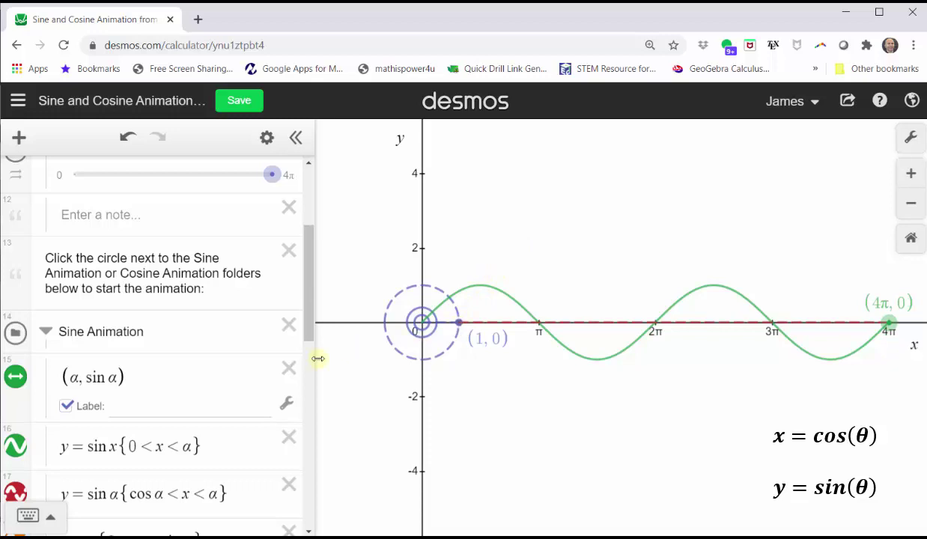
scroll(62, 341, up, 3)
click(16, 340)
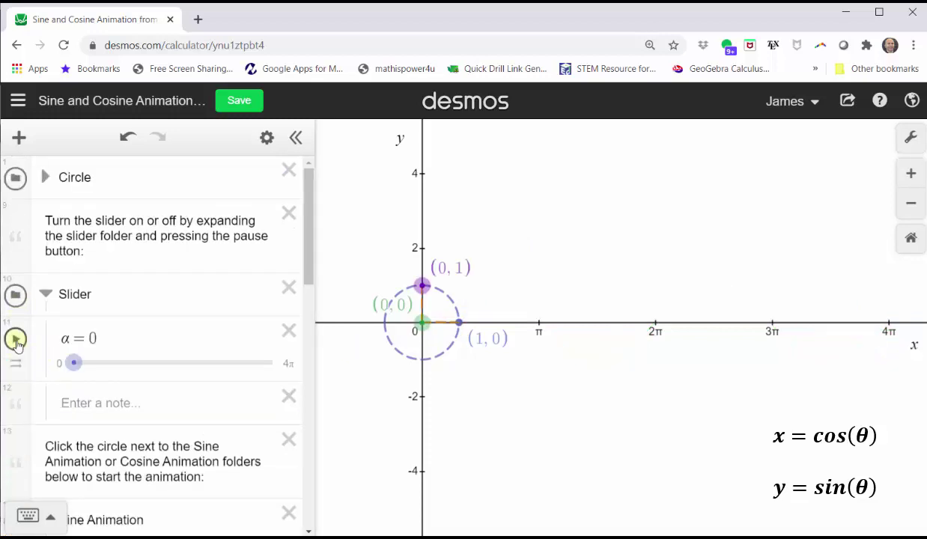